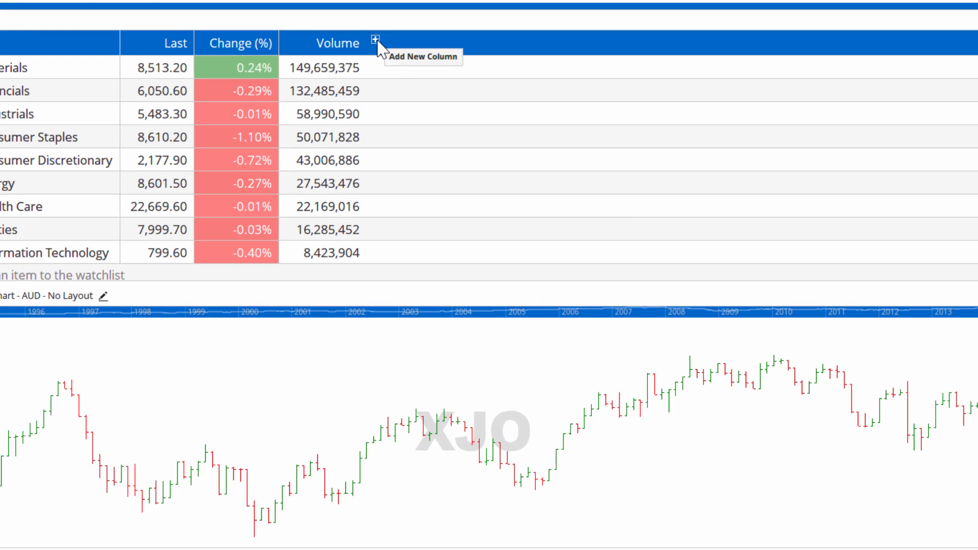
Step: Start a new script column after Volume in the watchlist and insert the GETDATA function in its script
click(395, 70)
click(396, 57)
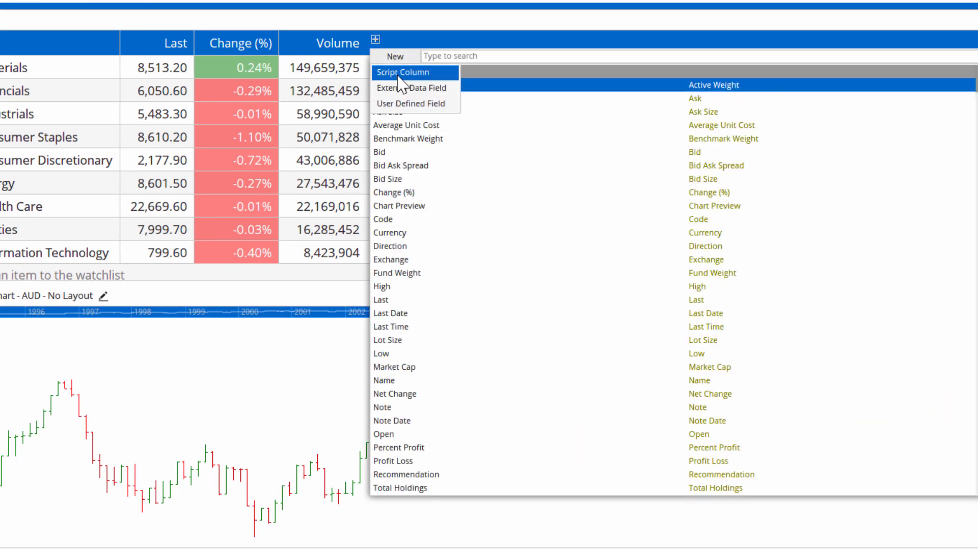
click(400, 73)
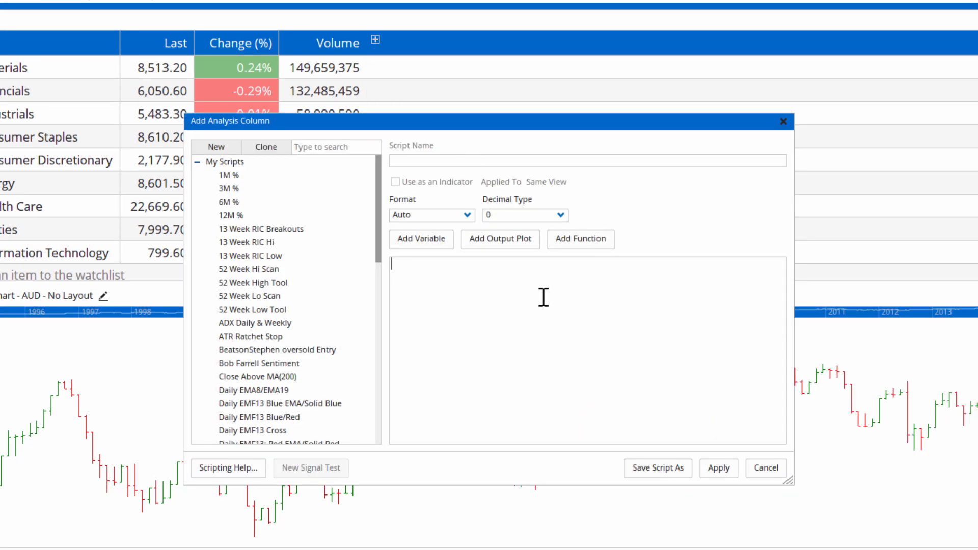
text(get)
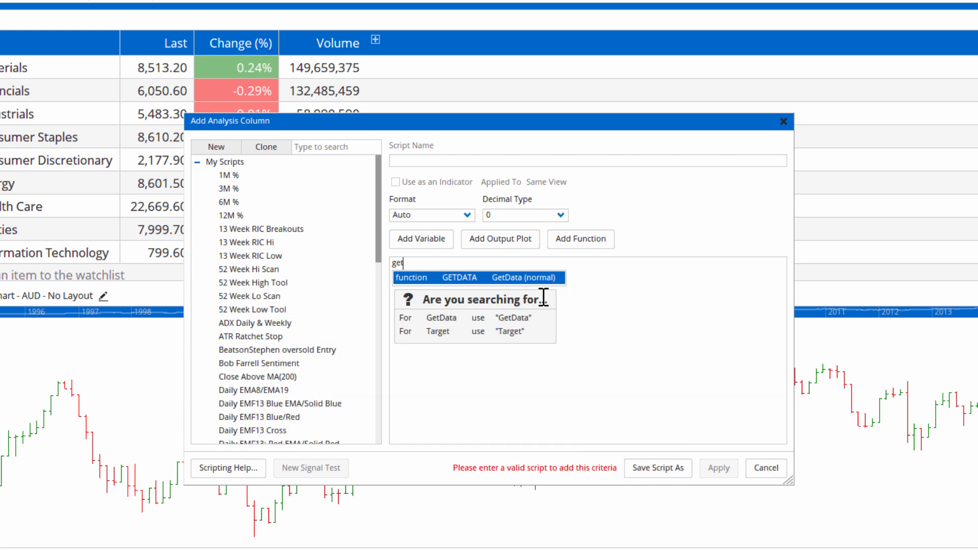
key(Return)
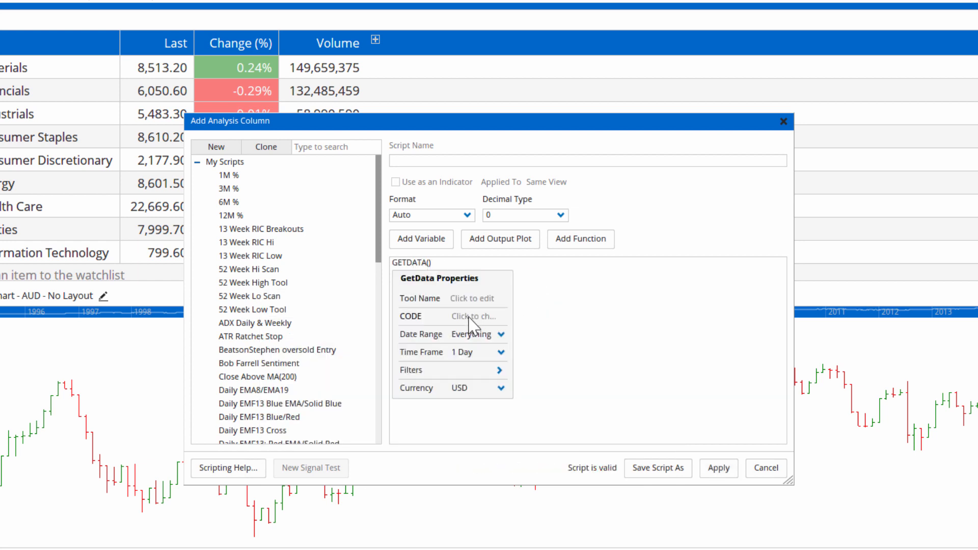
Step: Set the GETDATA code to XJO (S&P/ASX 200) from ASX Shares and apply the script column
click(474, 317)
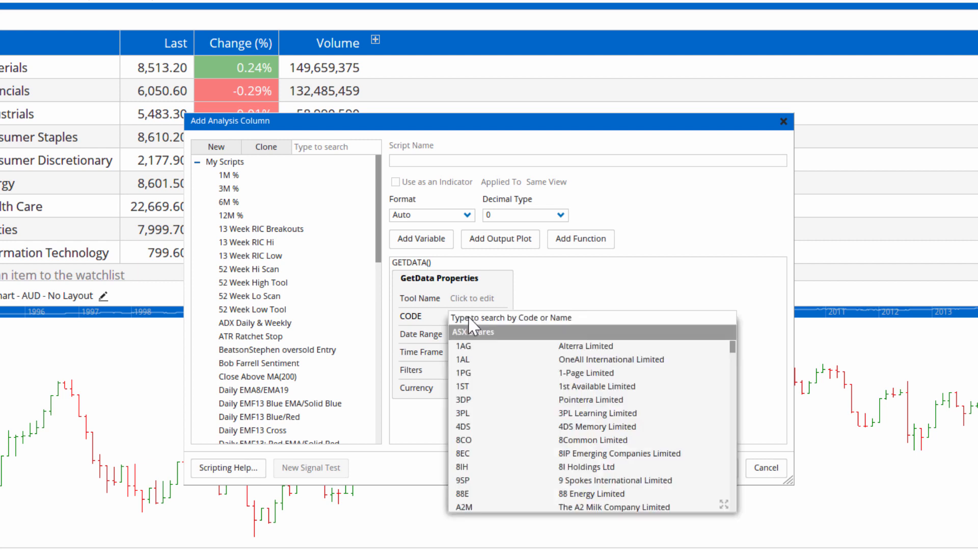
text(xjo)
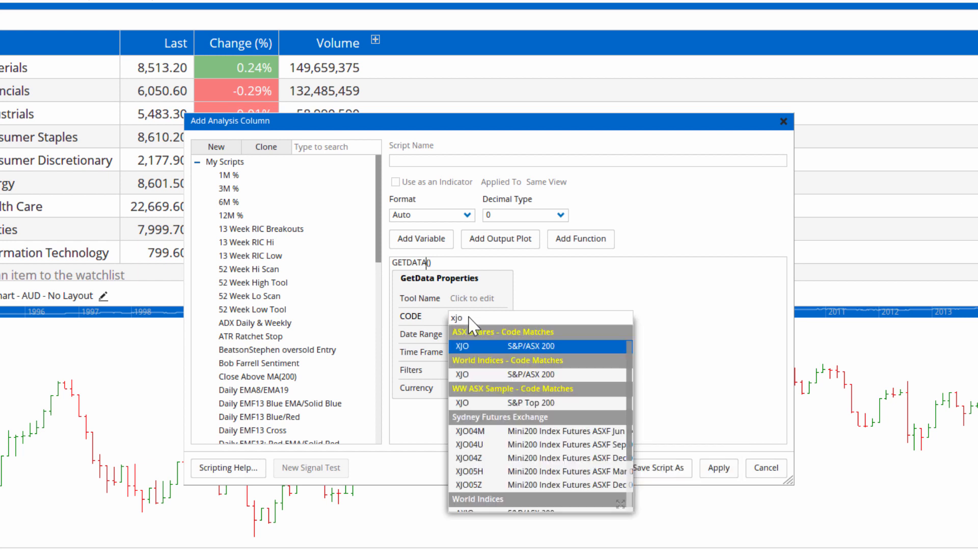
key(Return)
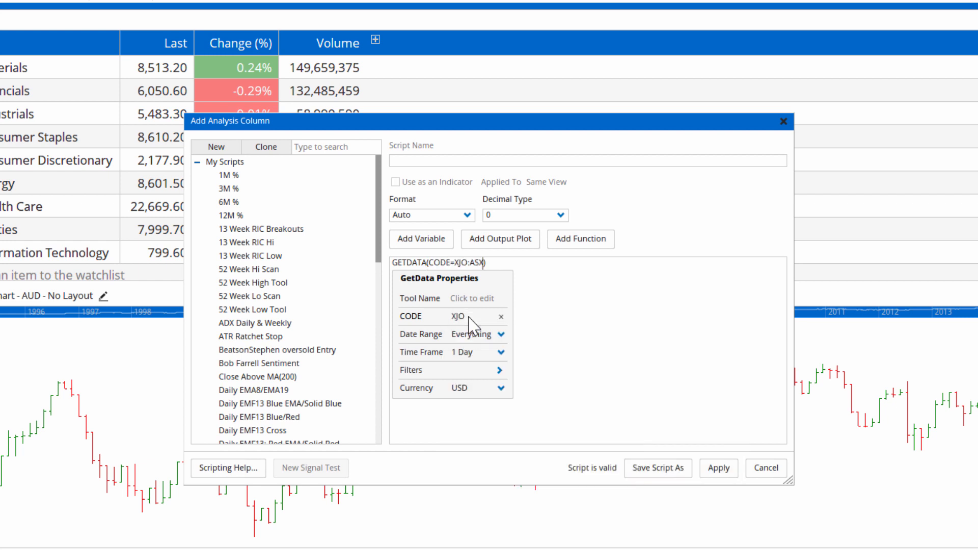
click(719, 468)
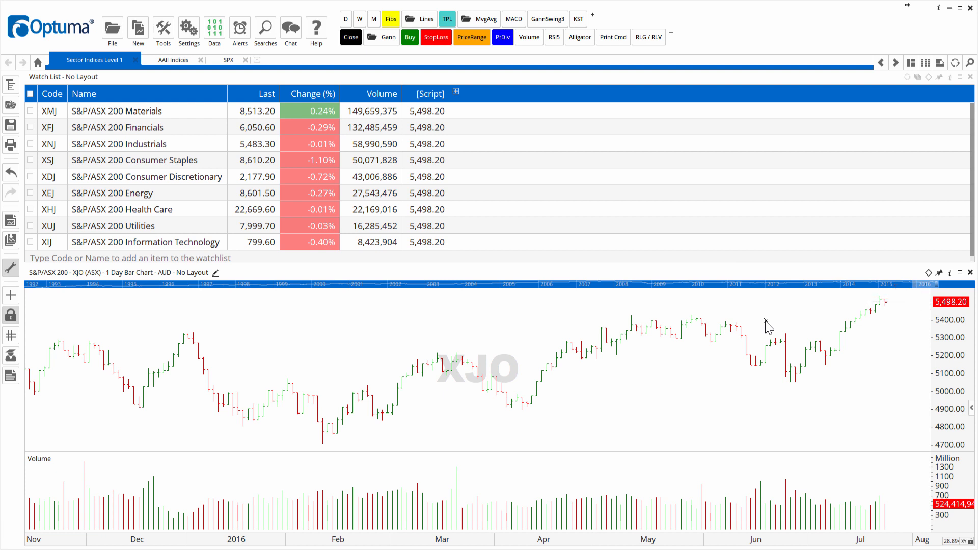
Step: Edit the script column's formula to VOL(GETDATA(CODE=XJO:ASX)) and apply it
right_click(428, 100)
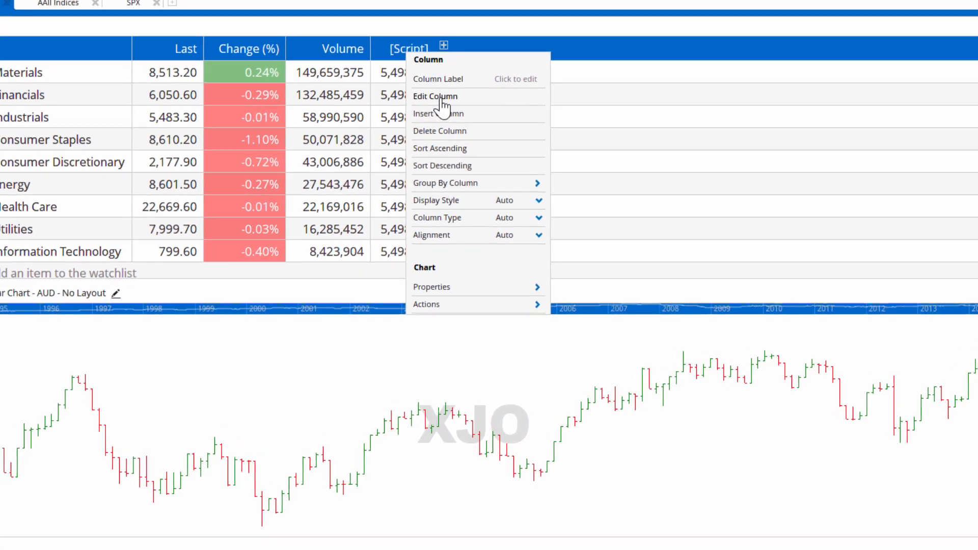
click(437, 93)
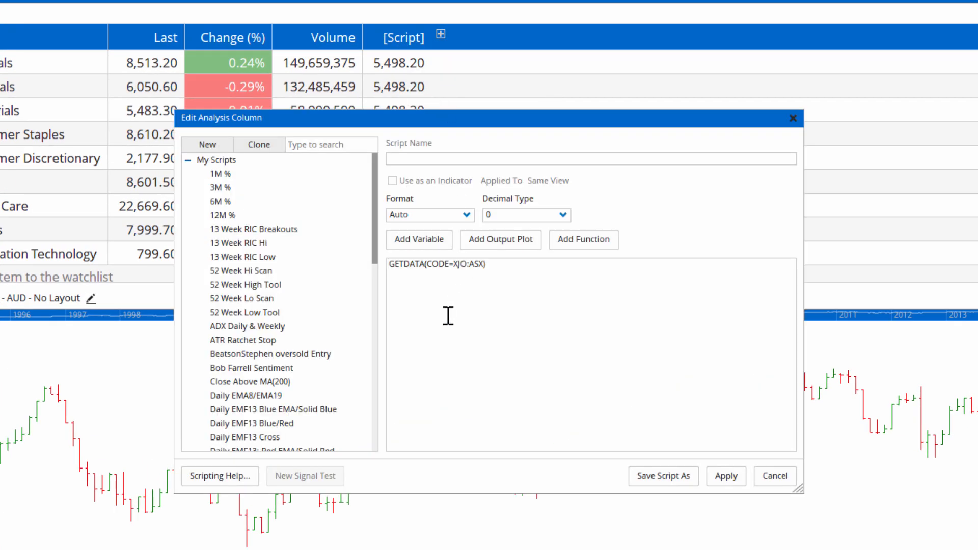
text(V)
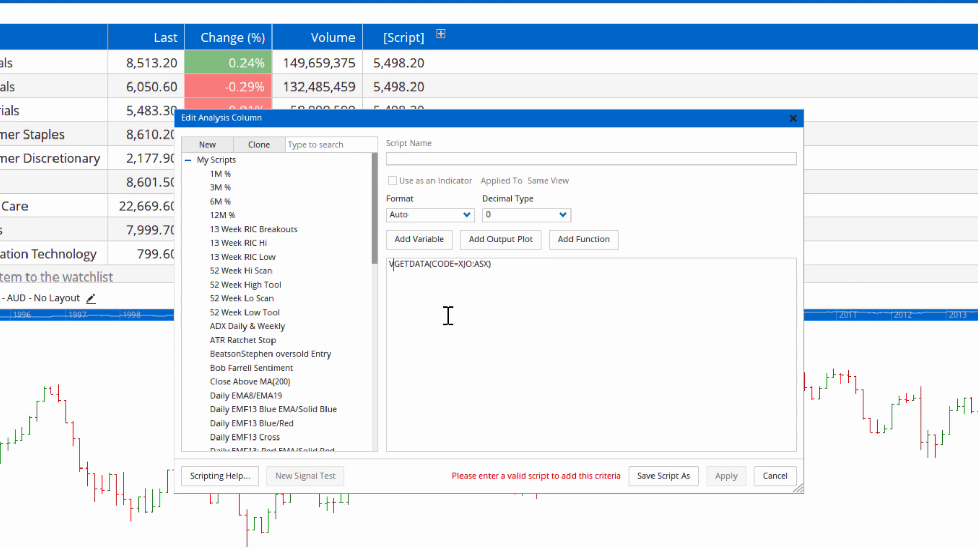
text(OL)
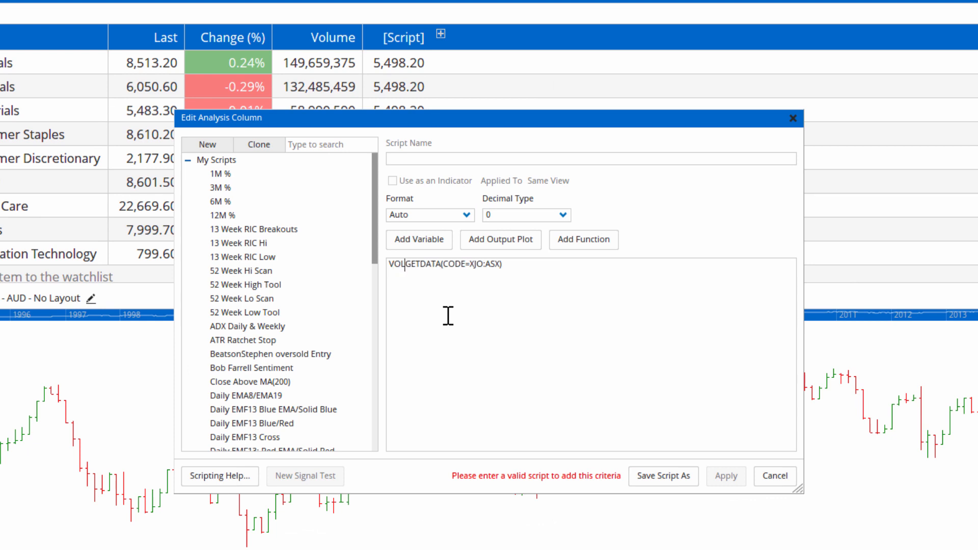
text(()
click(596, 278)
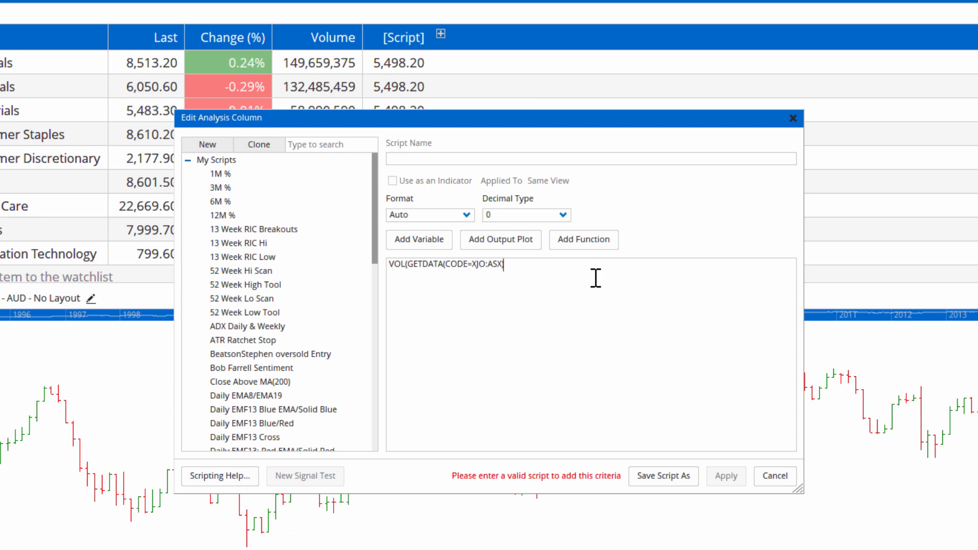
text())
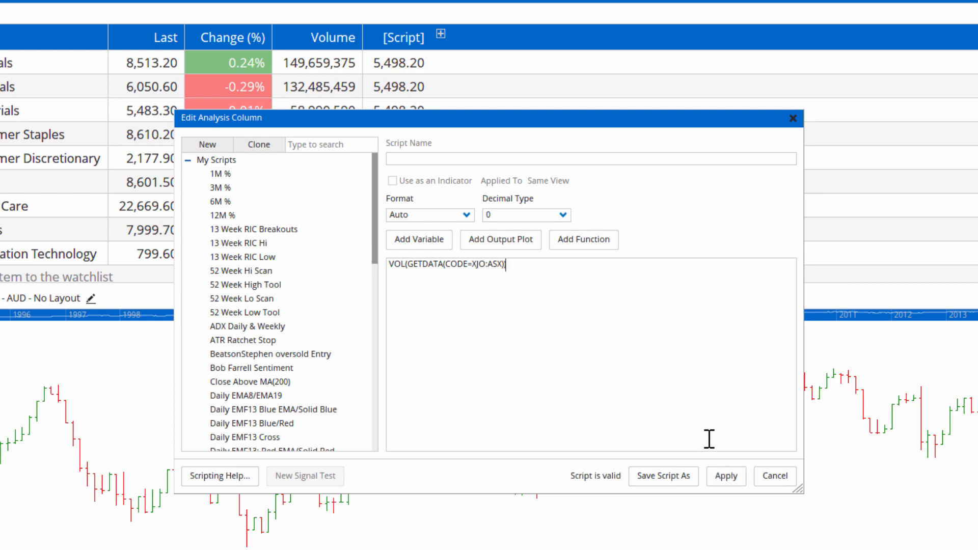
click(726, 476)
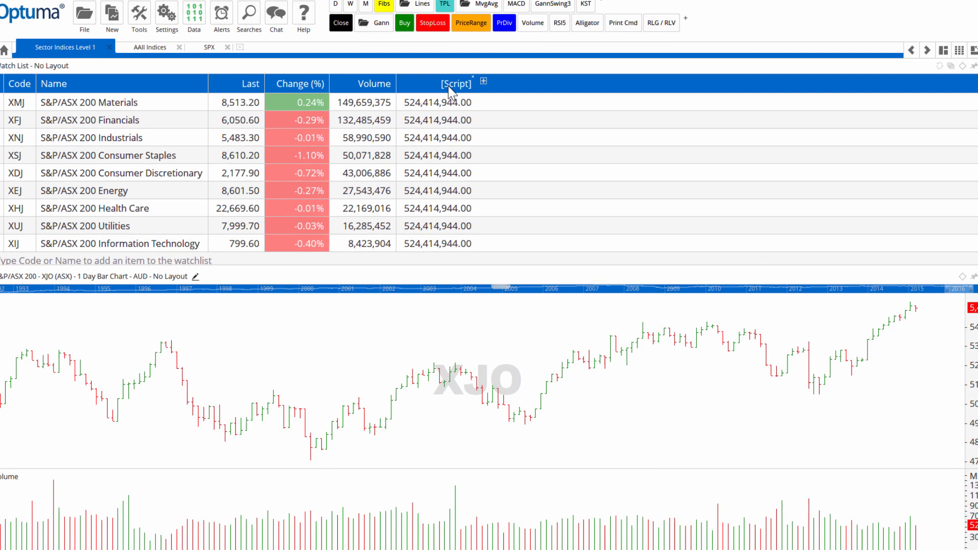
Step: Change the script column's formula to VOL() / VOL(GETDATA(CODE=XJO:ASX)) and apply it
right_click(450, 94)
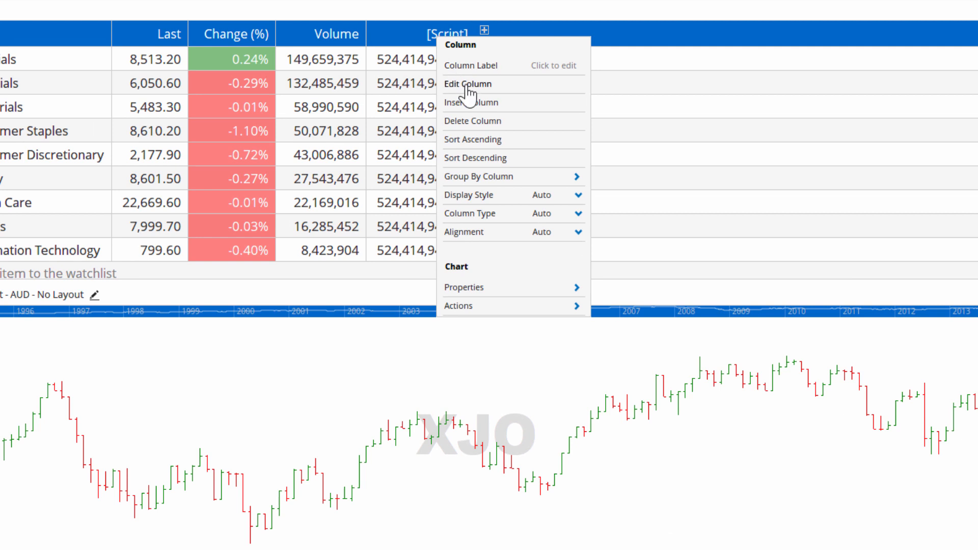
click(468, 84)
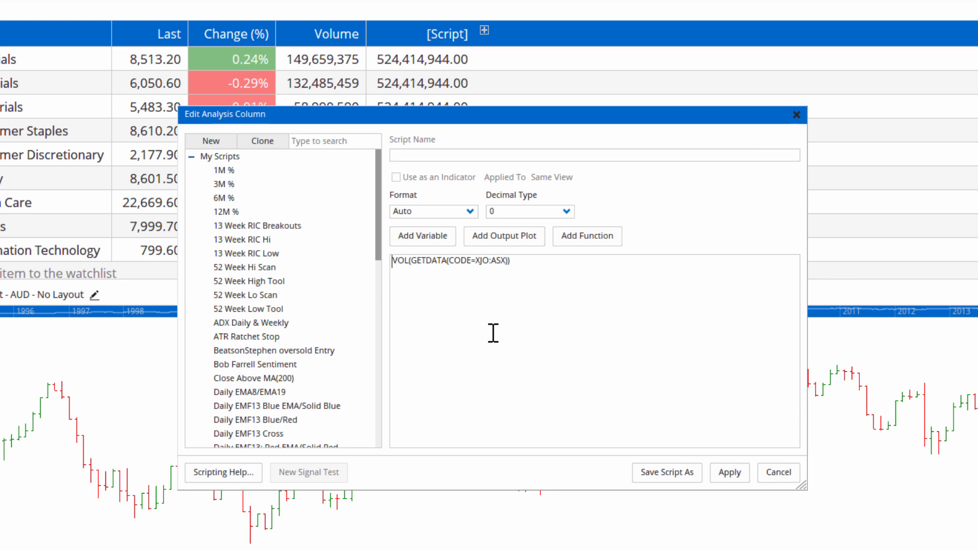
text(VOL)
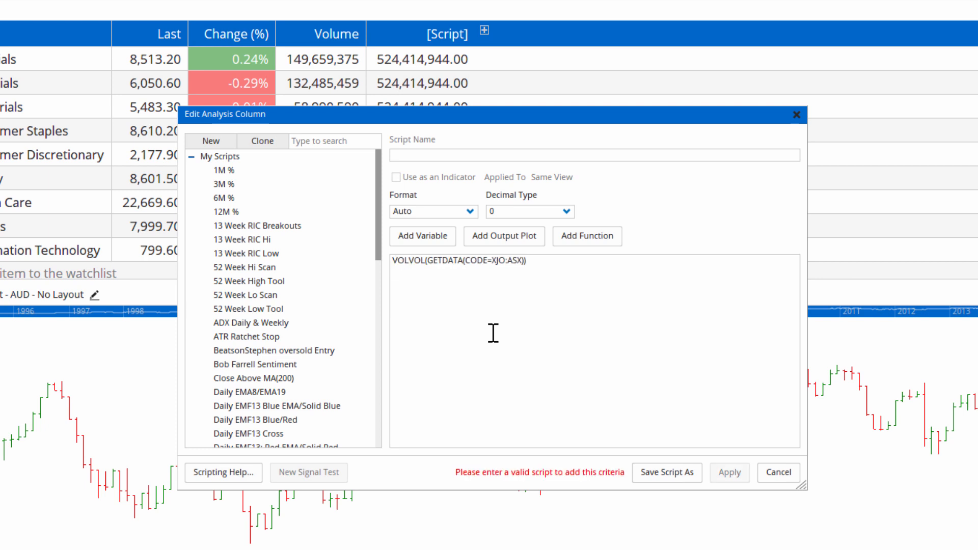
text(() )
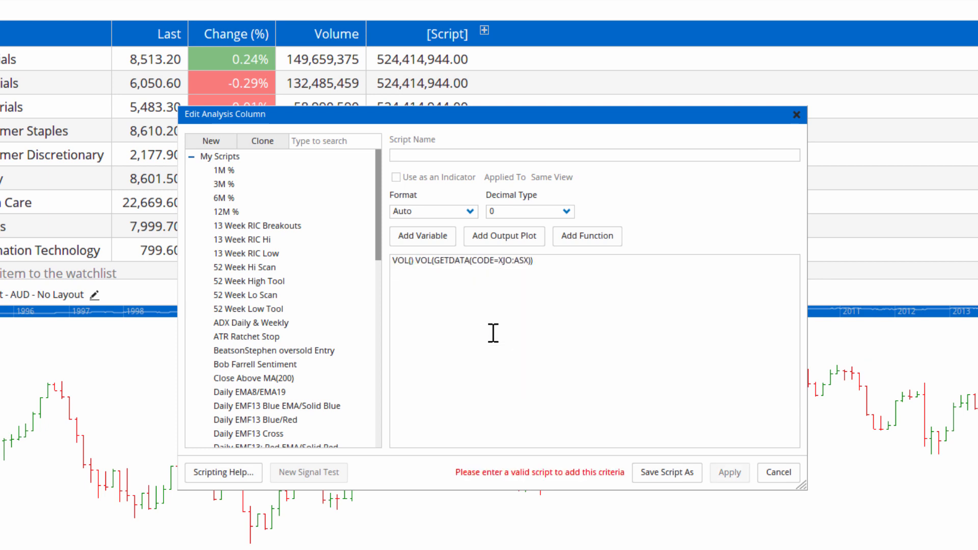
text(/)
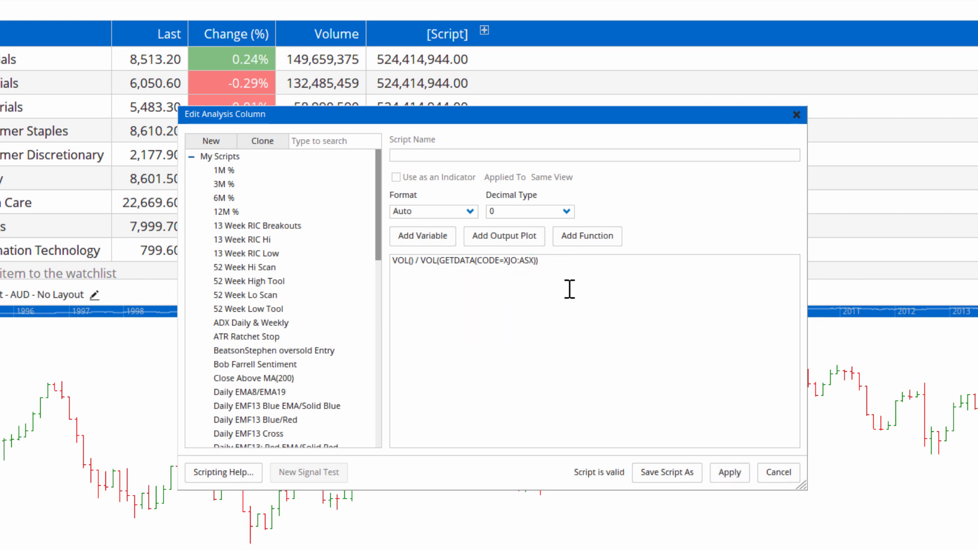
click(729, 472)
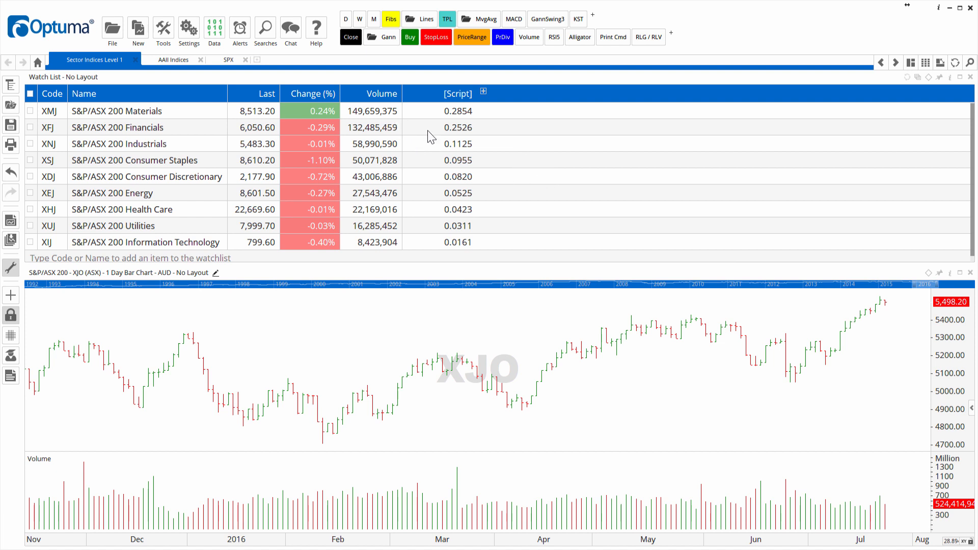
Step: Sort the watchlist by the script column in descending order and show the S&P/ASX 200 Materials chart
click(453, 95)
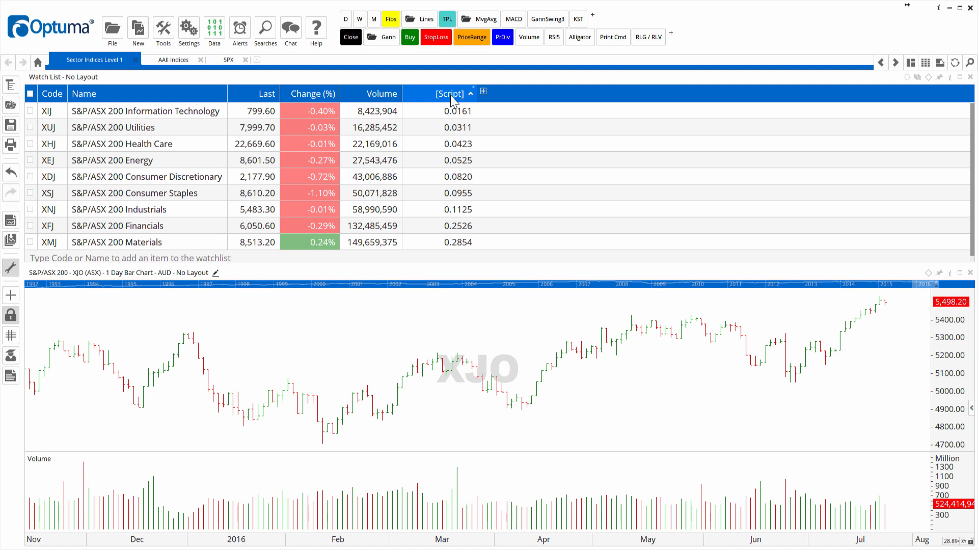
click(451, 97)
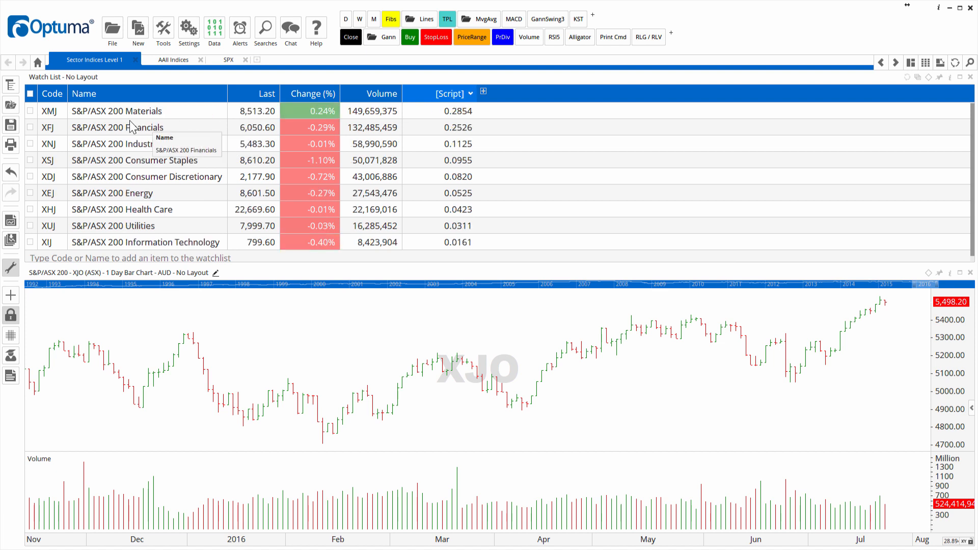
click(113, 113)
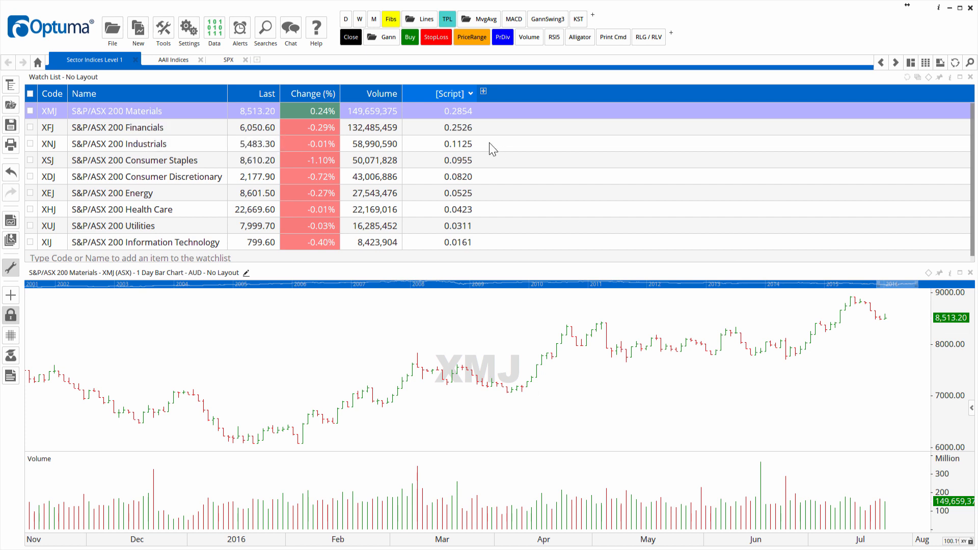
Step: Plot the script column as a new view under the Materials chart and add a 20SMA to it
drag(450, 94, 453, 338)
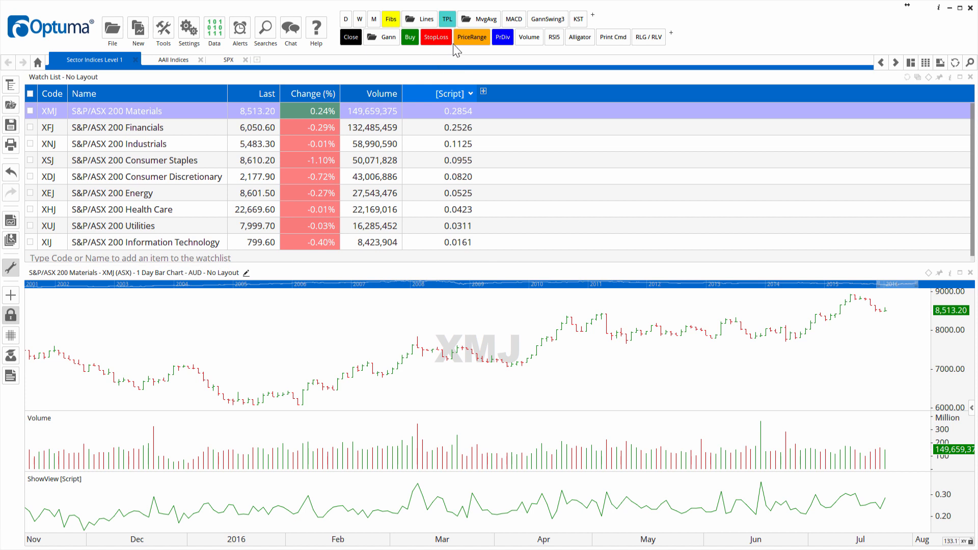
click(473, 21)
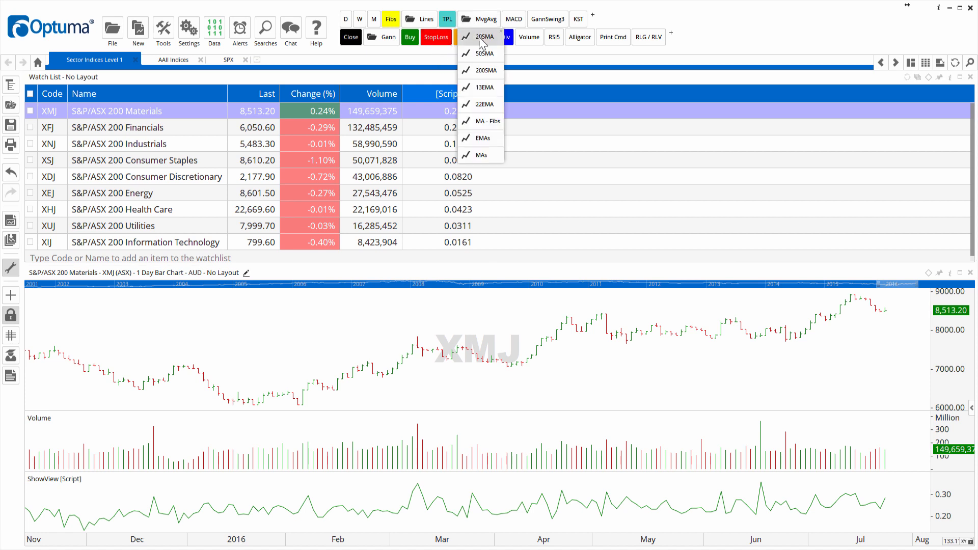
click(481, 36)
click(458, 502)
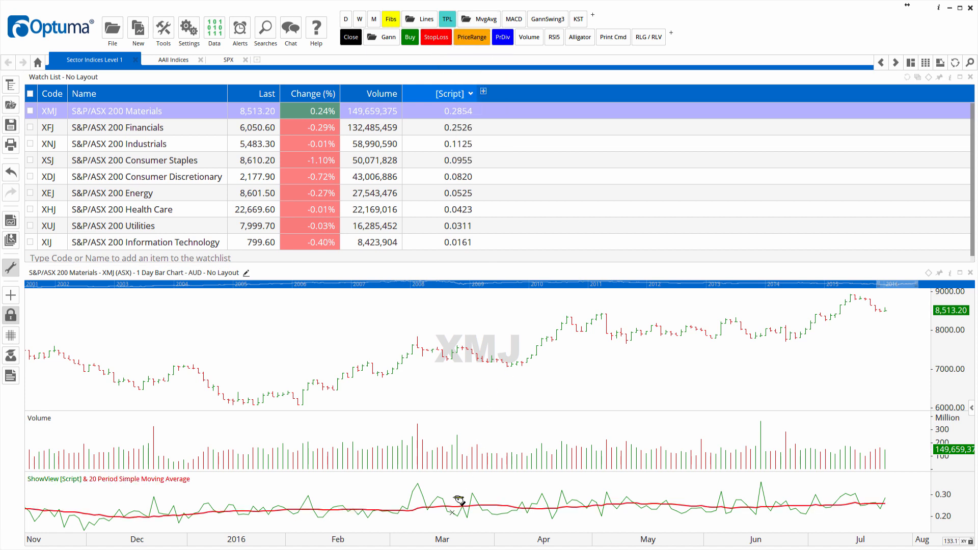
Step: Check the relative volume plot and its moving average for S&P/ASX 200 Financials and Industrials
click(105, 132)
click(105, 143)
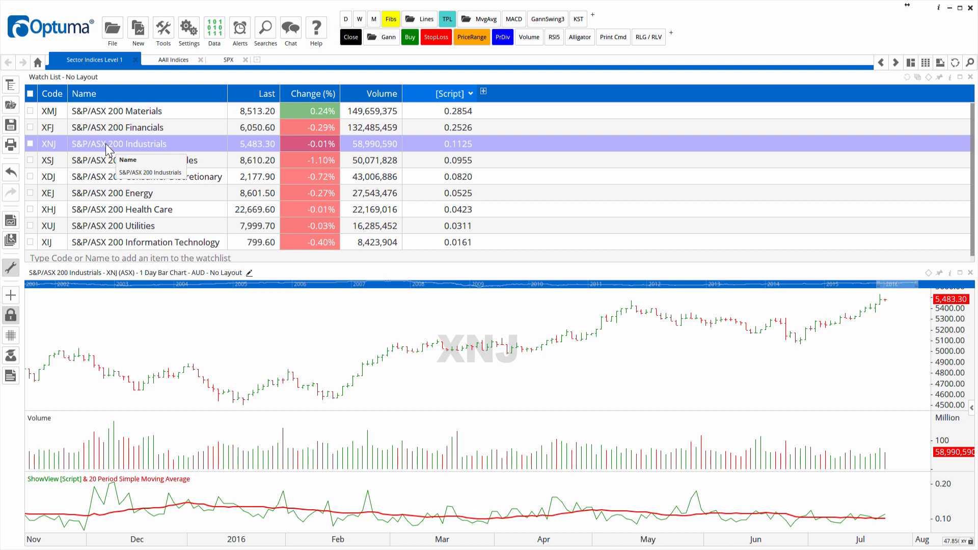
Step: View the AAII sentiment indices and examine the Bob Farrell Sentiment formula behind the indicator on the SPX chart
click(170, 60)
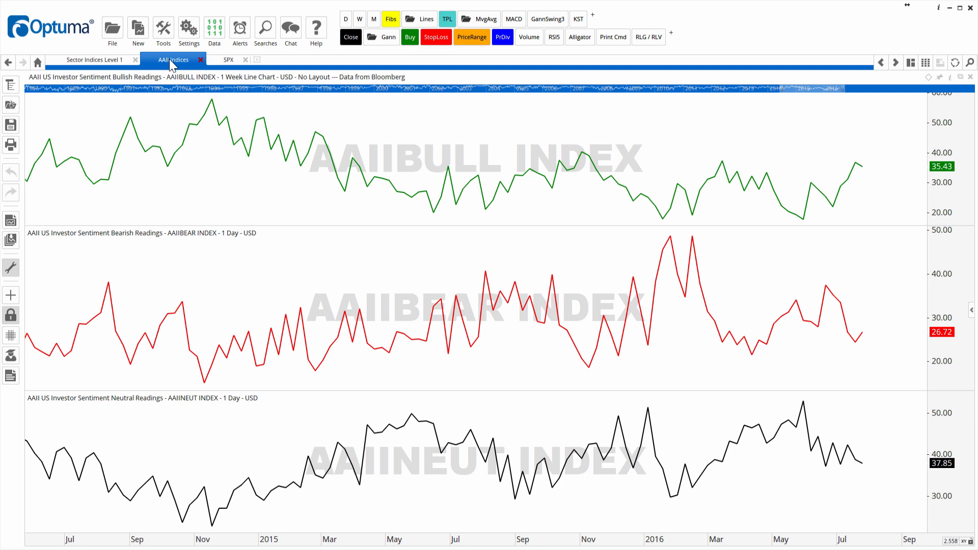
click(229, 60)
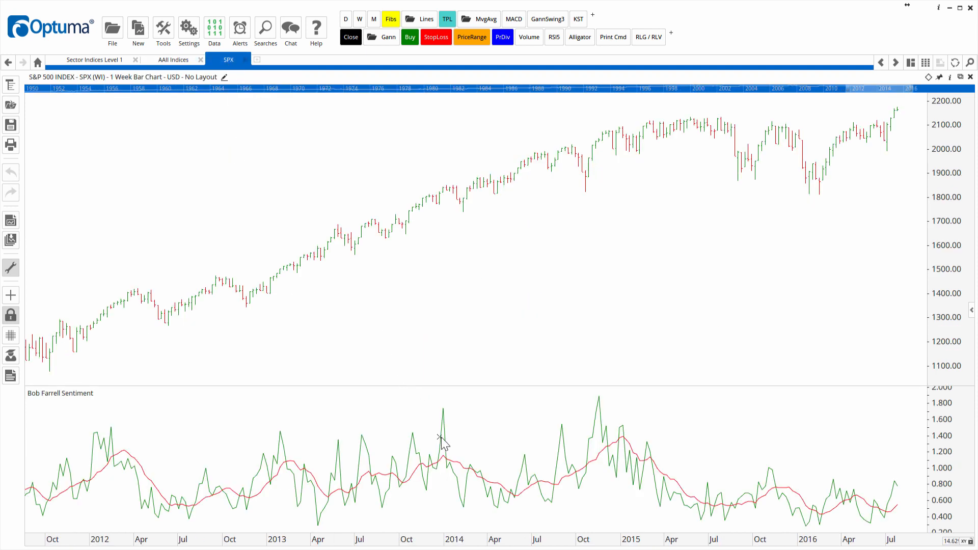
click(440, 438)
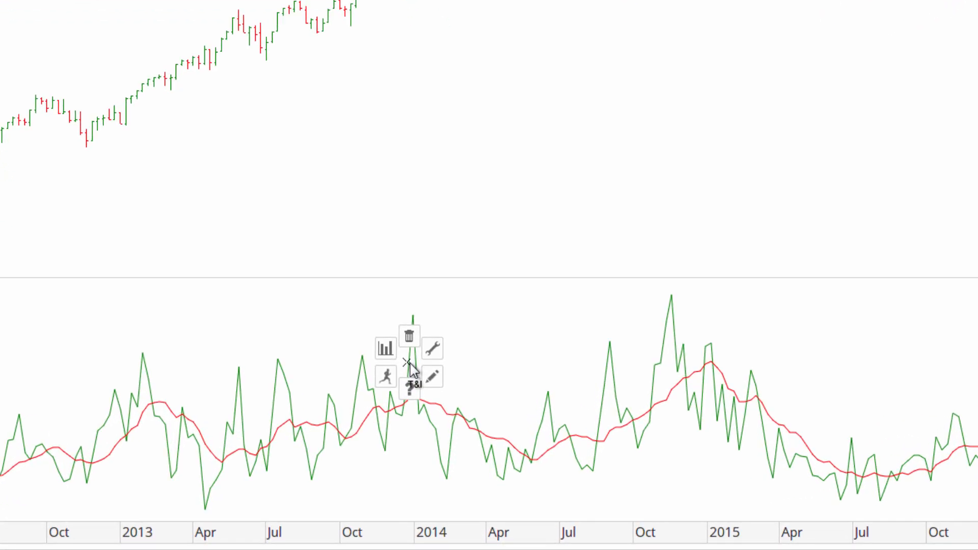
click(432, 377)
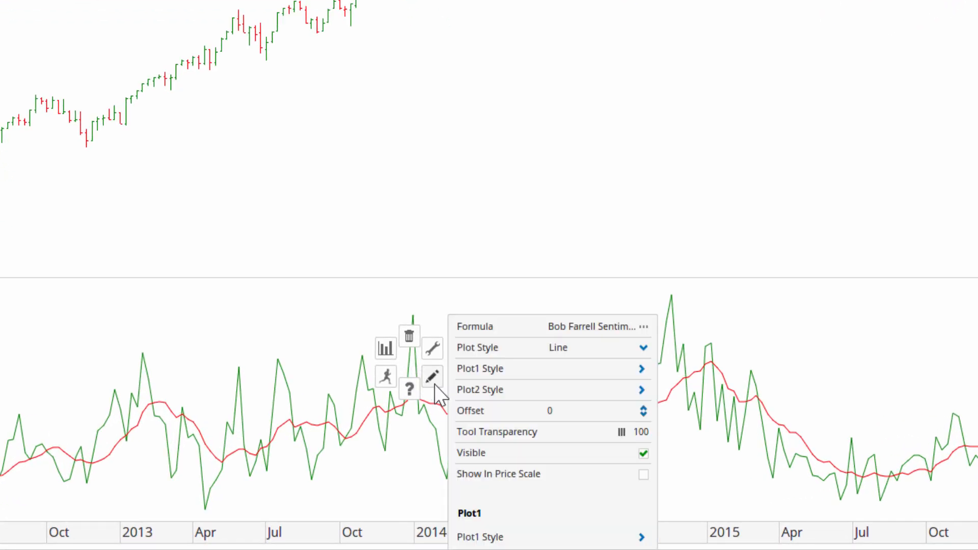
click(645, 329)
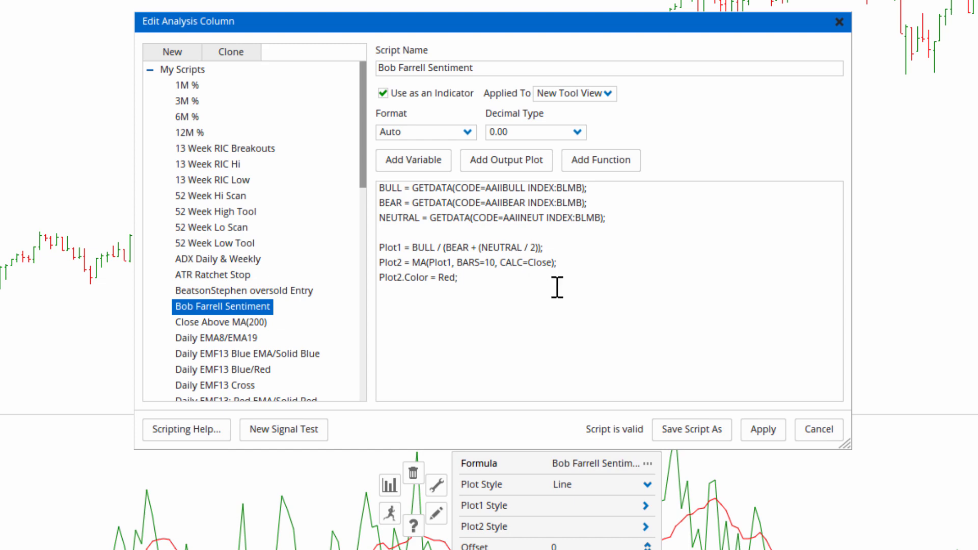
click(762, 429)
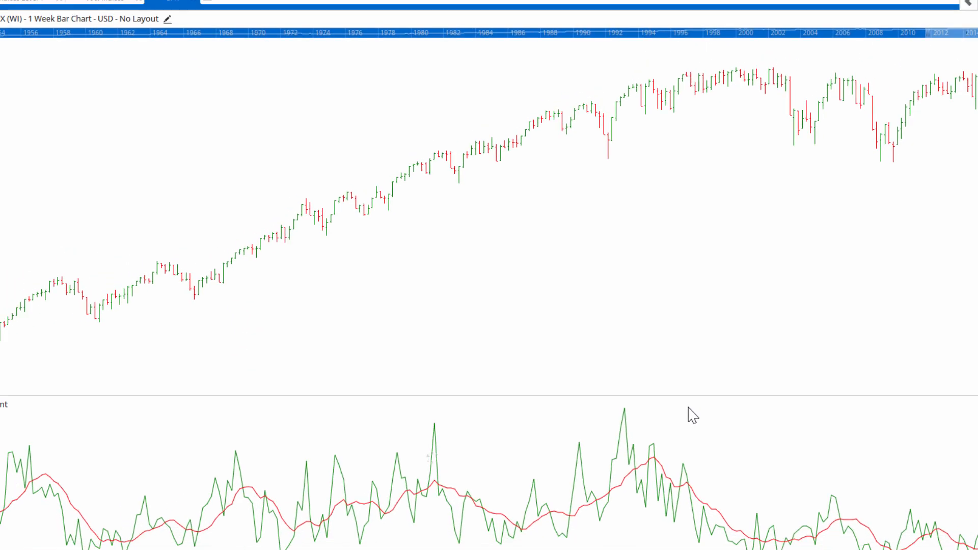